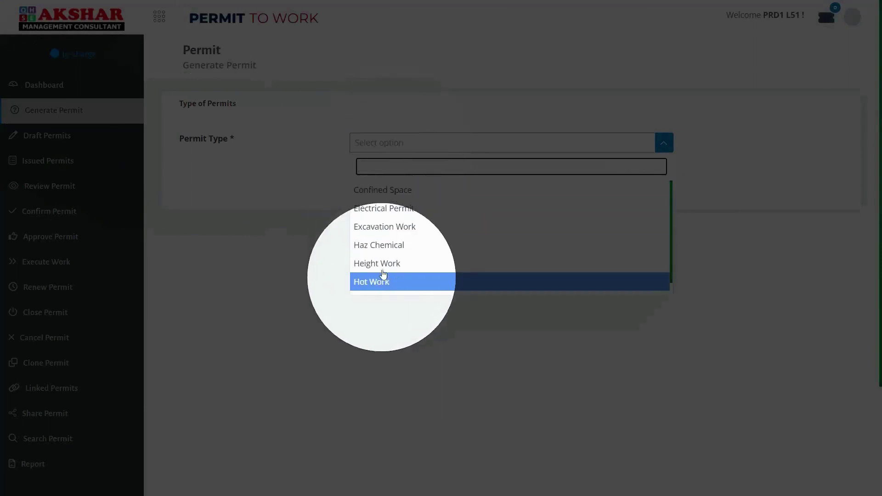
Generate a permit of type Confined Space and set it to be issued to the Mechanical function.
left_click(385, 194)
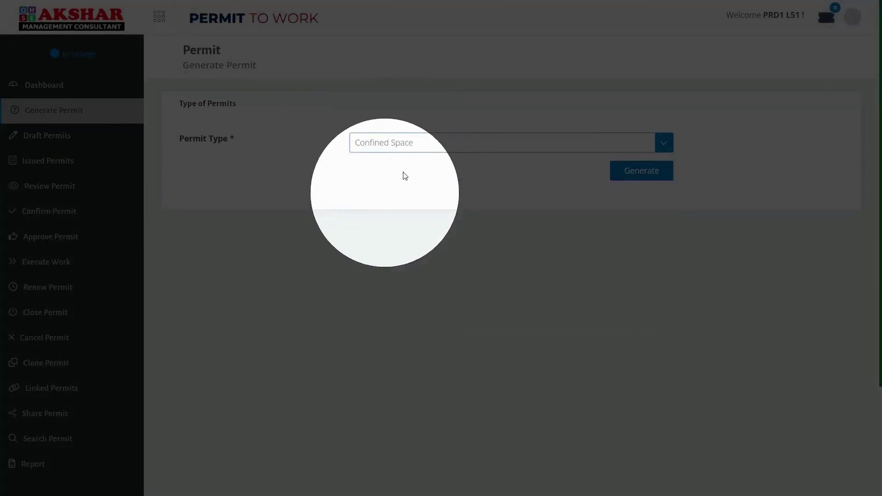
left_click(642, 171)
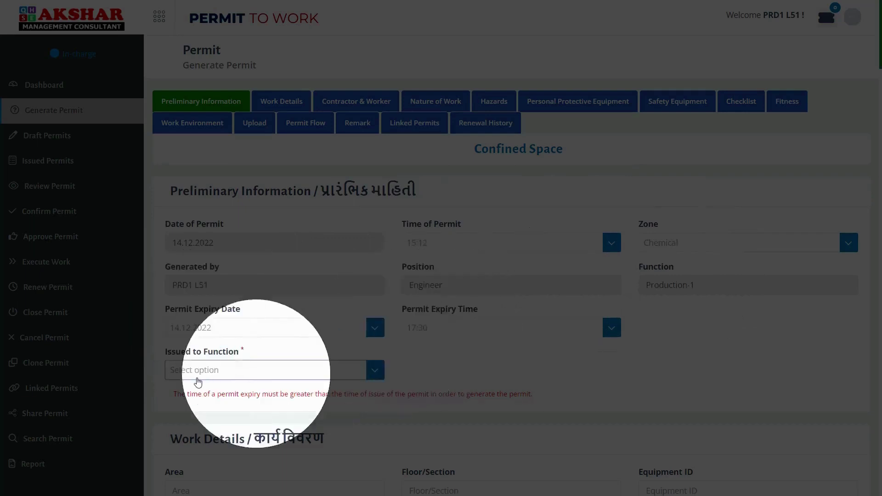
left_click(217, 371)
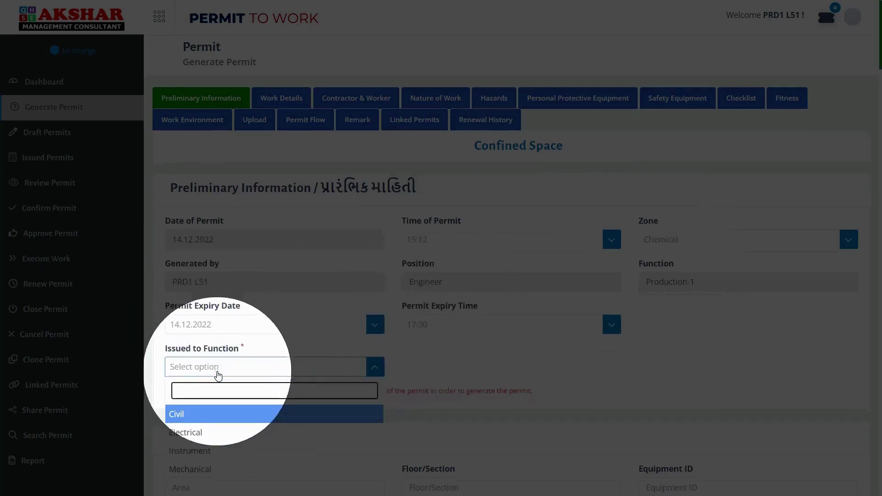
scroll(216, 372, "down", 1)
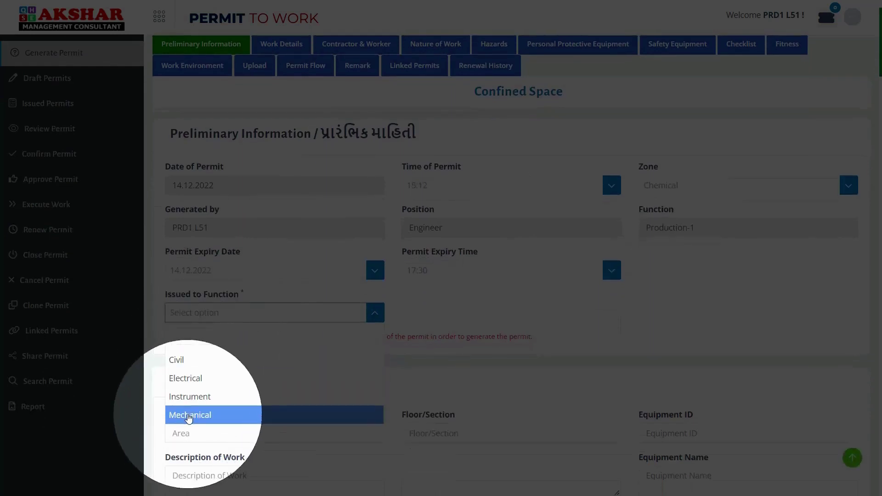
left_click(189, 416)
Fill in the work details: area Tank farm, Ground floor, equipment ID MO 202, equipment name Motor Pump, description Regular maintenance.
scroll(219, 321, "down", 3)
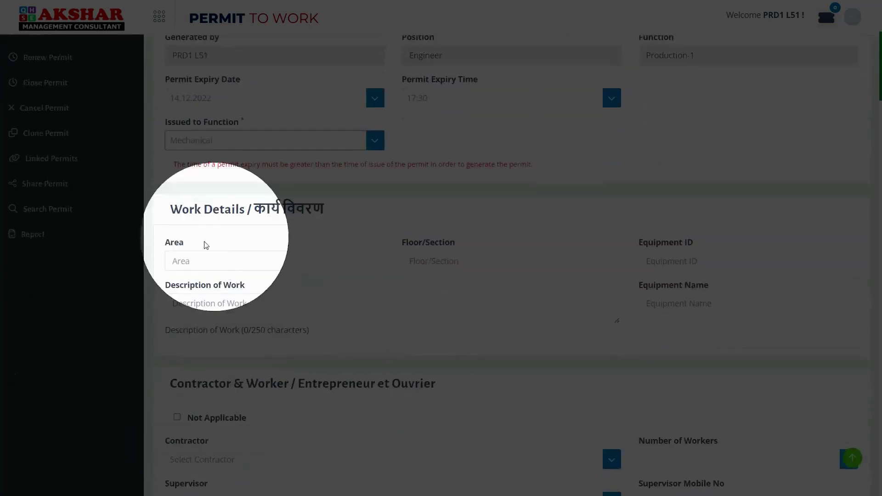
left_click(190, 263)
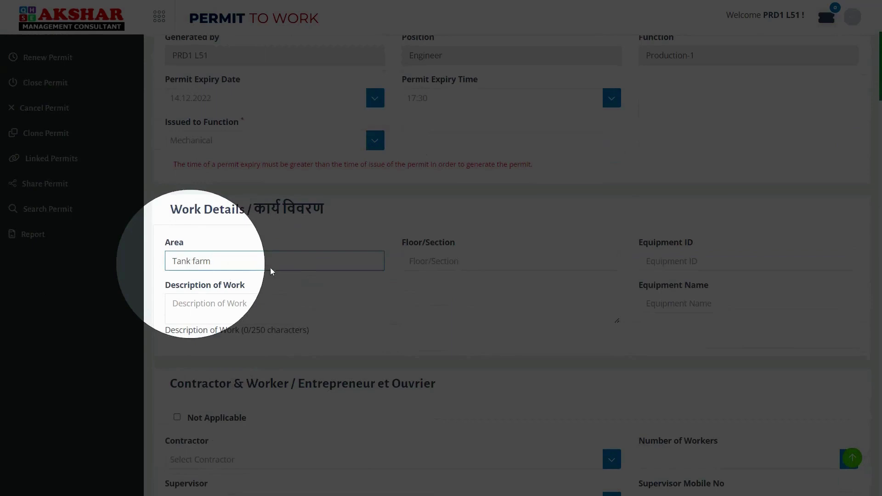
left_click(431, 263)
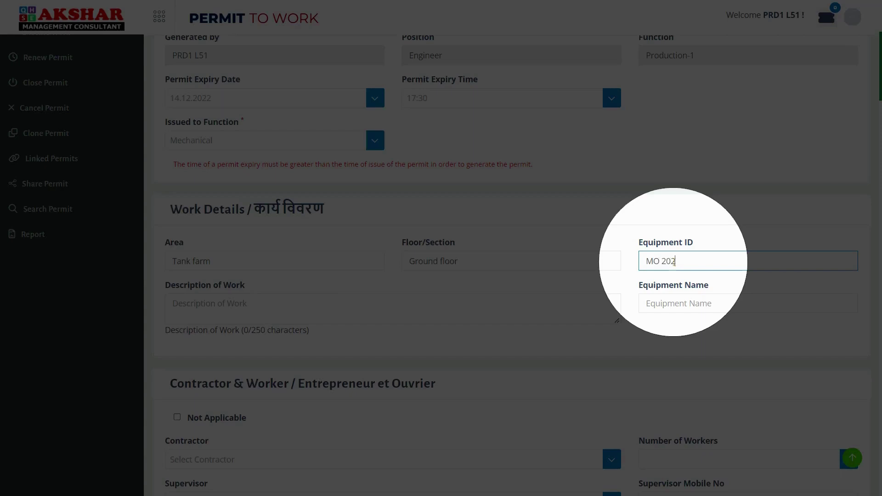
left_click(669, 305)
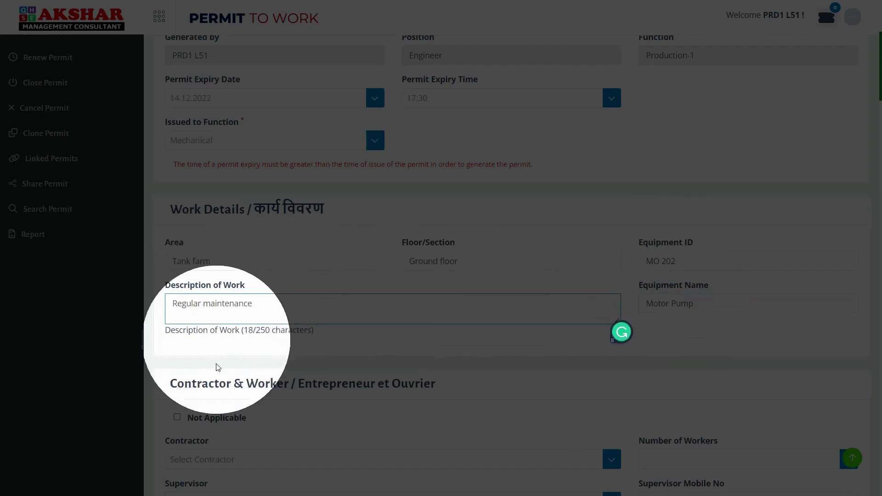
Assign Mechanical Active Contractor (3) with 2 workers and Mechanical Supervisor in the Contractor & Worker section.
scroll(221, 394, "down", 3)
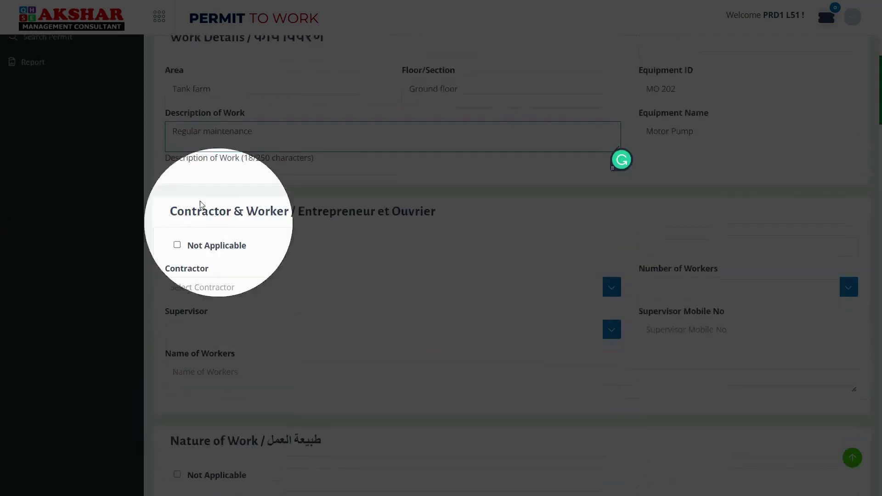
left_click(203, 297)
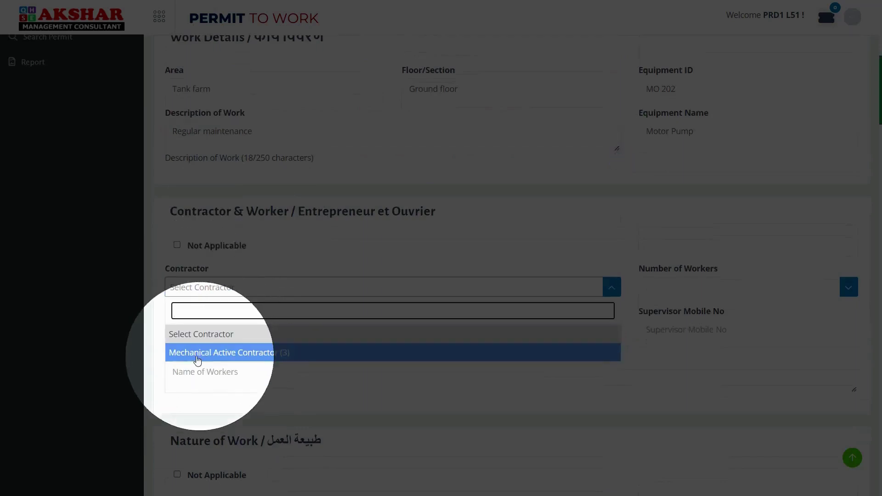
left_click(202, 353)
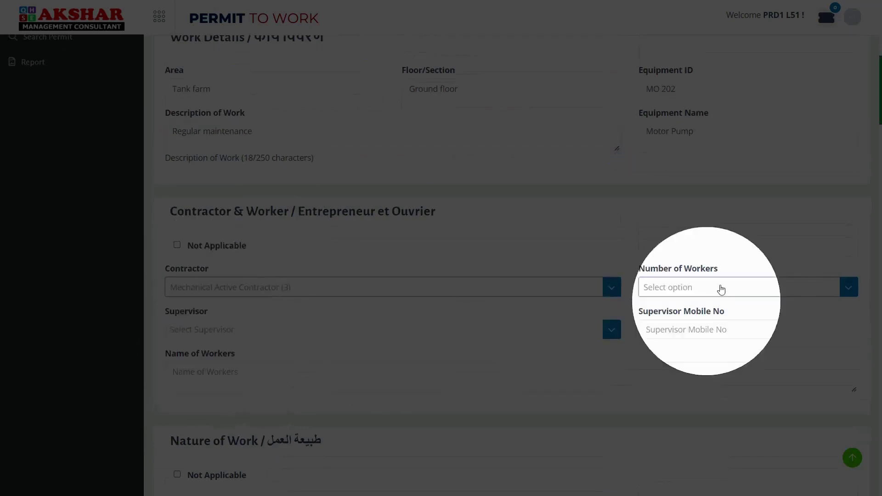
left_click(689, 287)
left_click(636, 370)
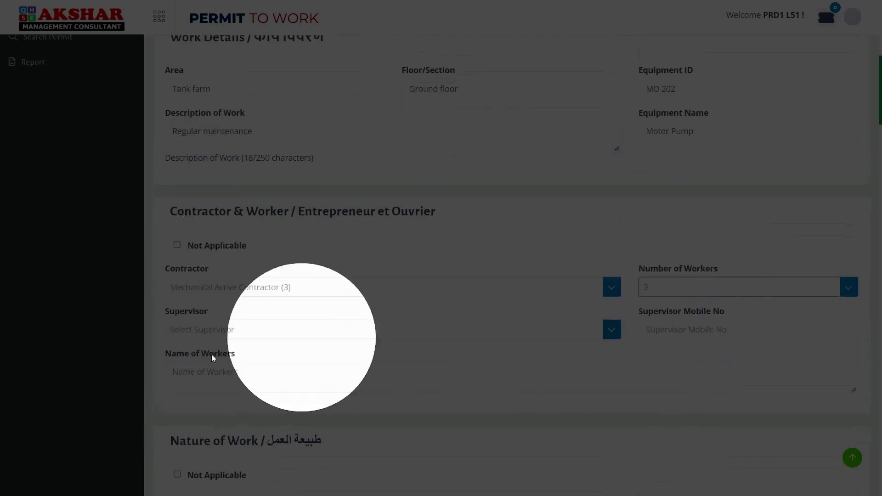
left_click(209, 328)
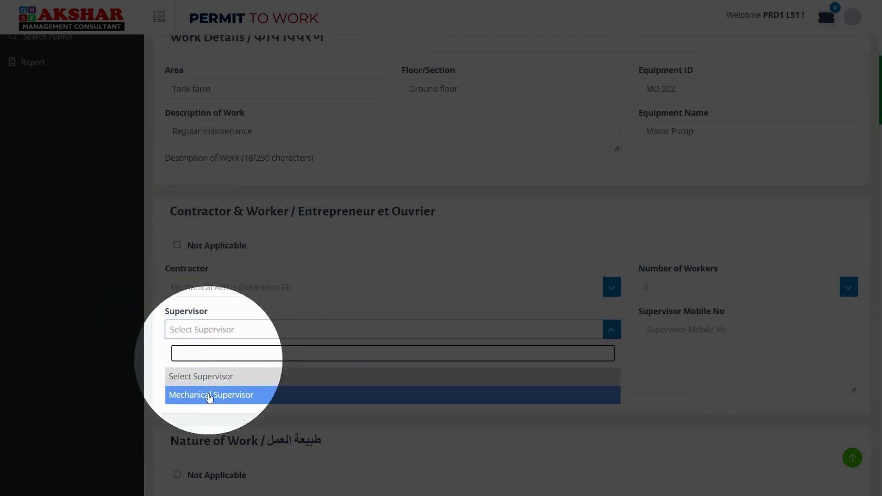
left_click(295, 396)
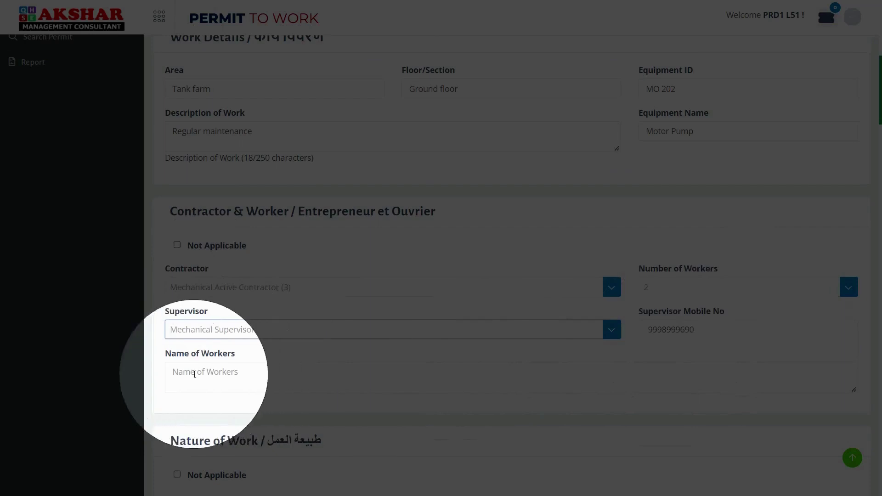
Mark Cleaning, Heating and Installing as the nature of work.
scroll(225, 373, "down", 4)
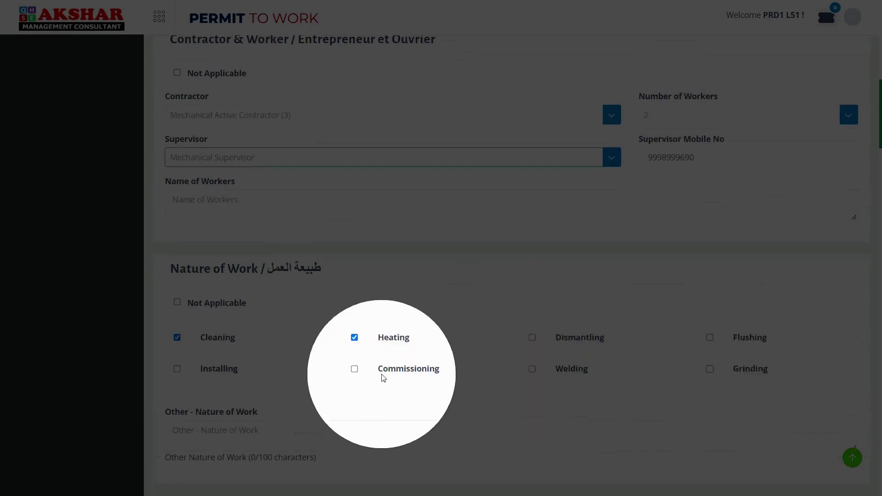
left_click(177, 369)
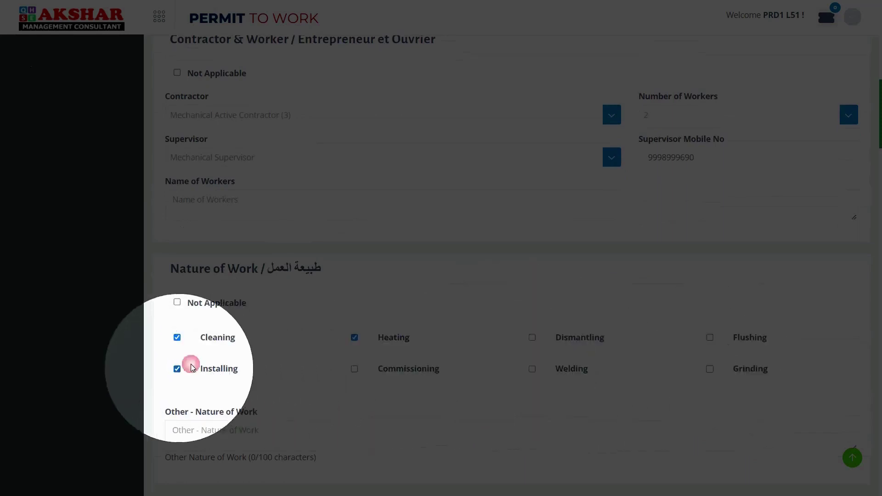
Mark hazards Fall of material, Fall of person, Sharp edge, Slippery surface, Explosion, and PPE Helmet, Goggles, Mask, Harness, Visible Vest, Safety Shoes, Cotton Gloves.
scroll(258, 341, "down", 3)
scroll(257, 341, "down", 3)
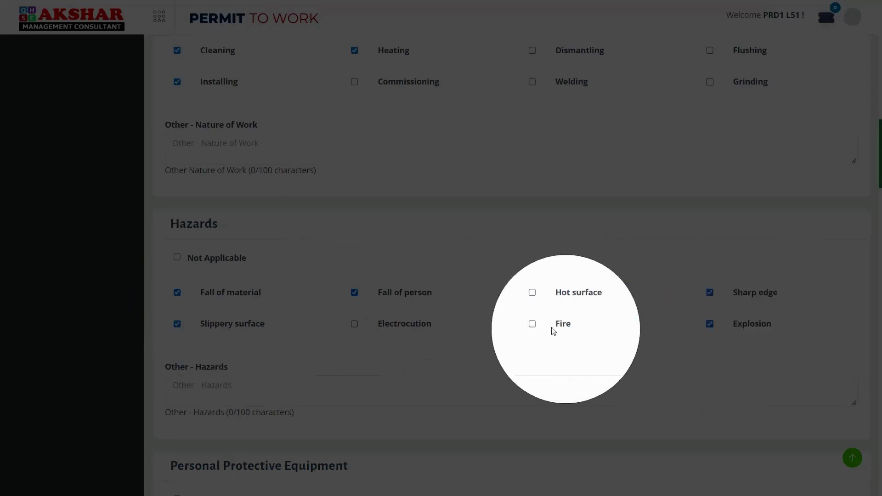
scroll(197, 325, "down", 5)
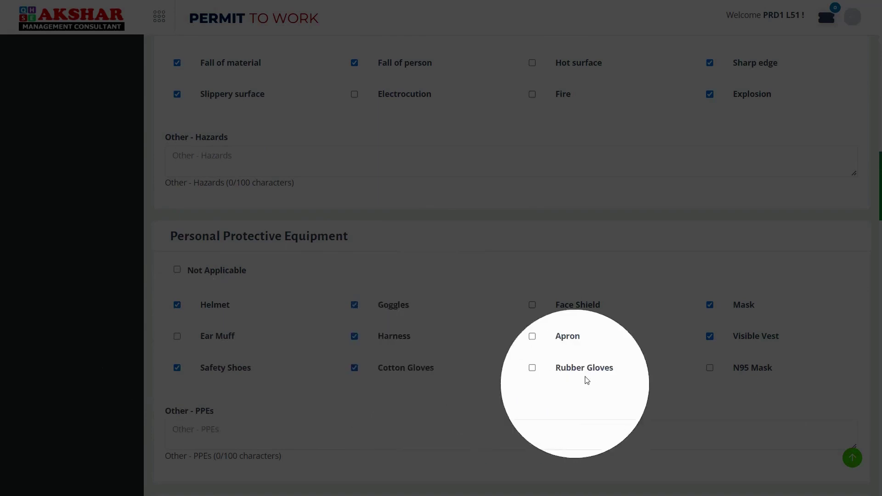
Mark Extinguisher, Blanket, Sand bucket, Tourch, Safety net and Harness as the required safety equipment.
scroll(724, 374, "down", 1)
scroll(724, 373, "down", 5)
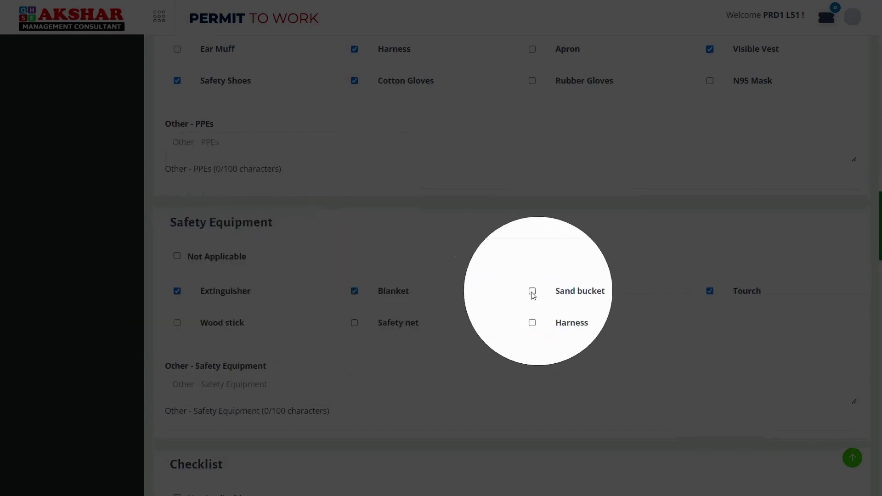
left_click(533, 292)
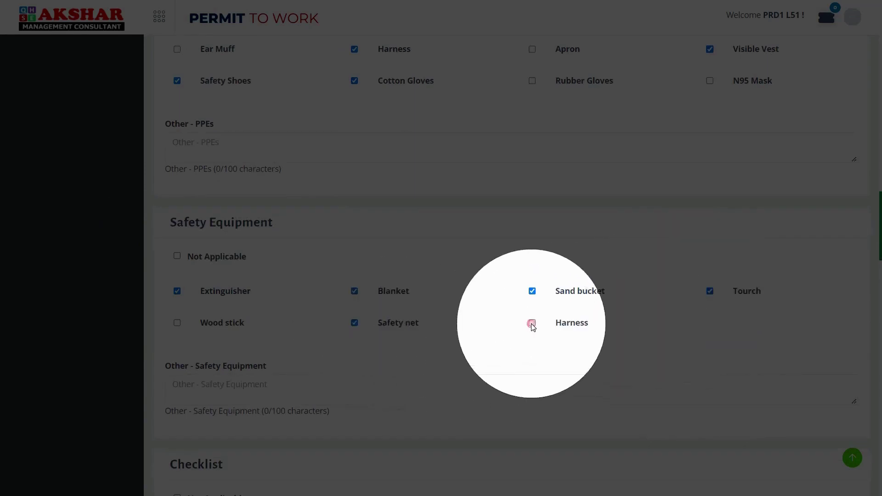
left_click(532, 324)
Fill in the Fitness row with a Driving Licence, the holder's name, the document ID and validity 28.07.2023.
scroll(532, 326, "down", 5)
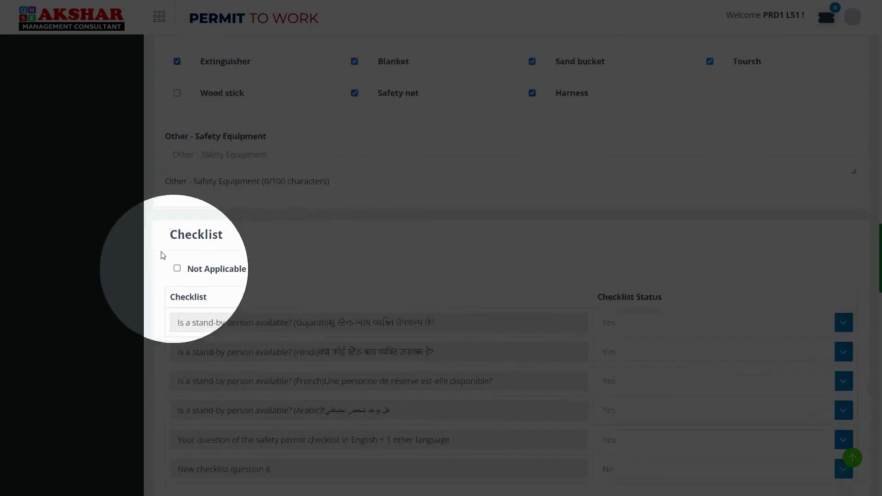
scroll(162, 256, "down", 1)
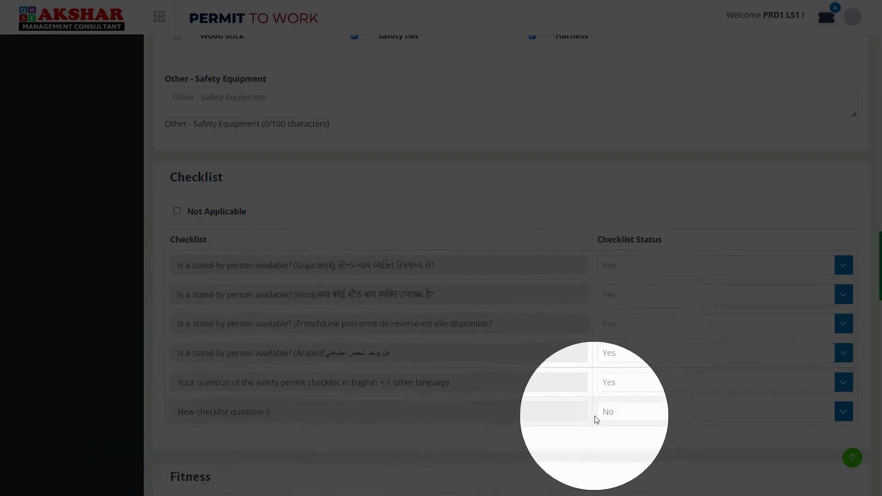
scroll(596, 419, "down", 7)
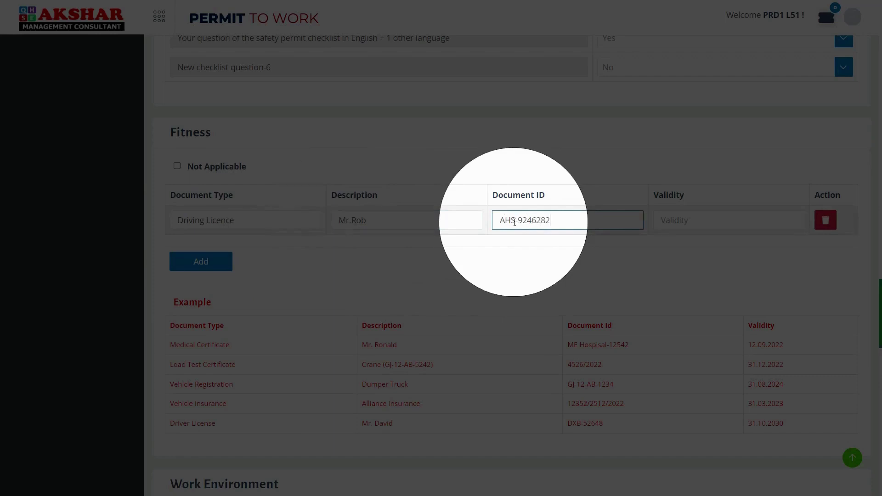
left_click(677, 219)
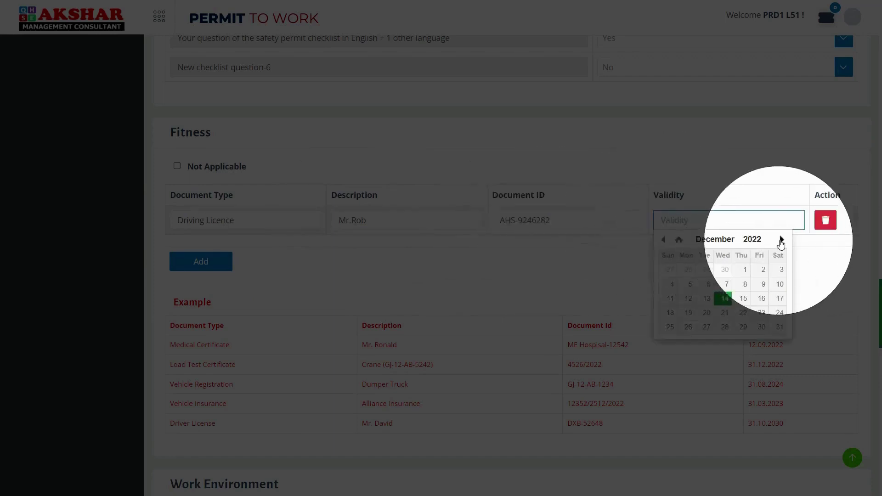
left_click(780, 240)
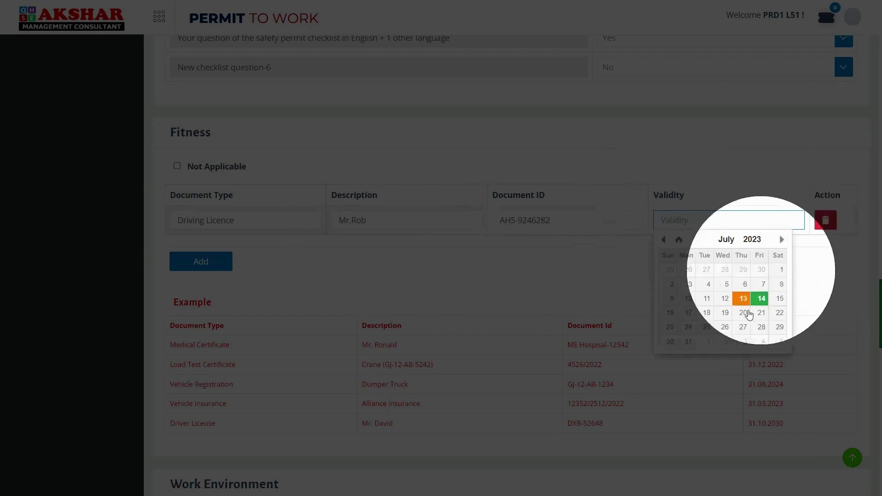
left_click(761, 327)
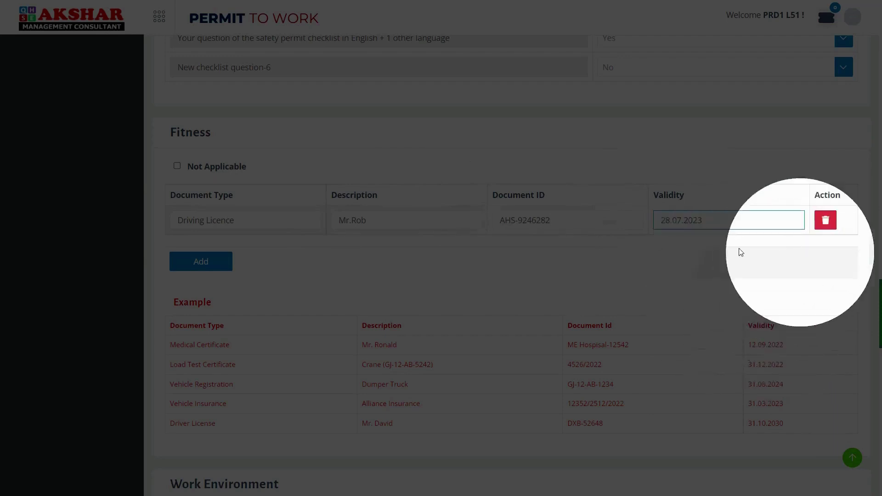
Record an O2 gas measurement in the Work Environment section with result 20 and time of measurement 11.
scroll(304, 292, "down", 5)
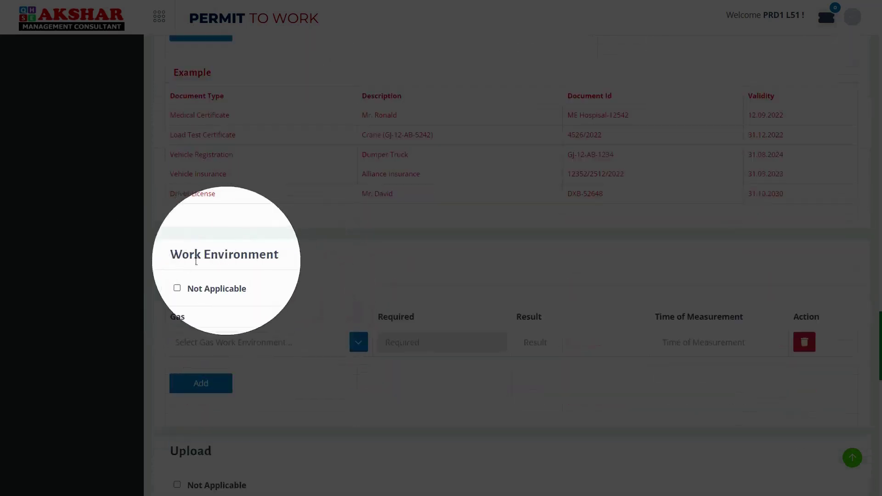
left_click(359, 345)
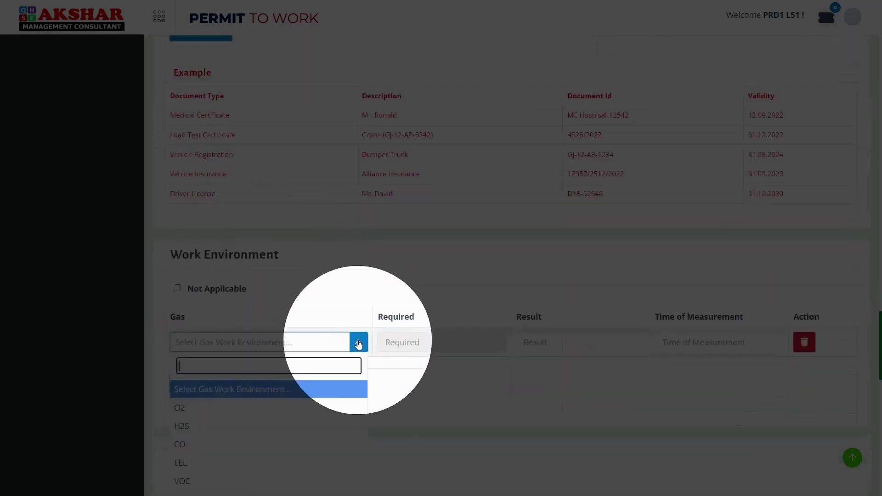
scroll(184, 368, "down", 3)
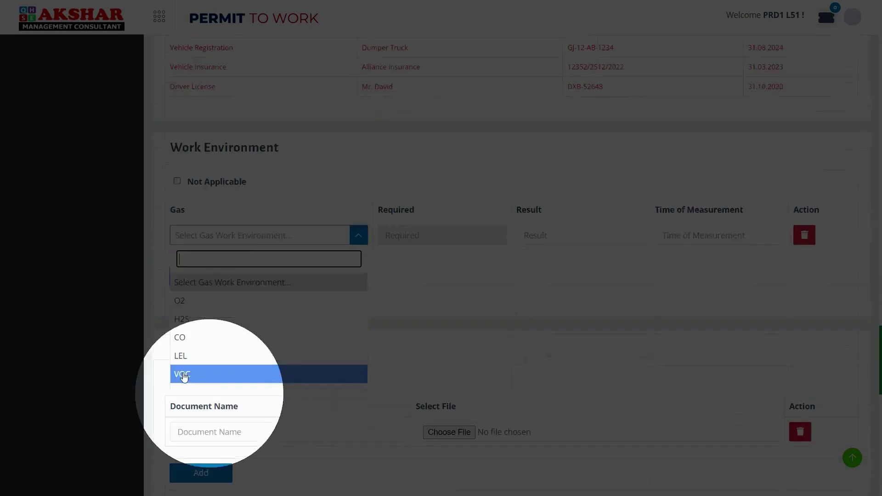
left_click(181, 293)
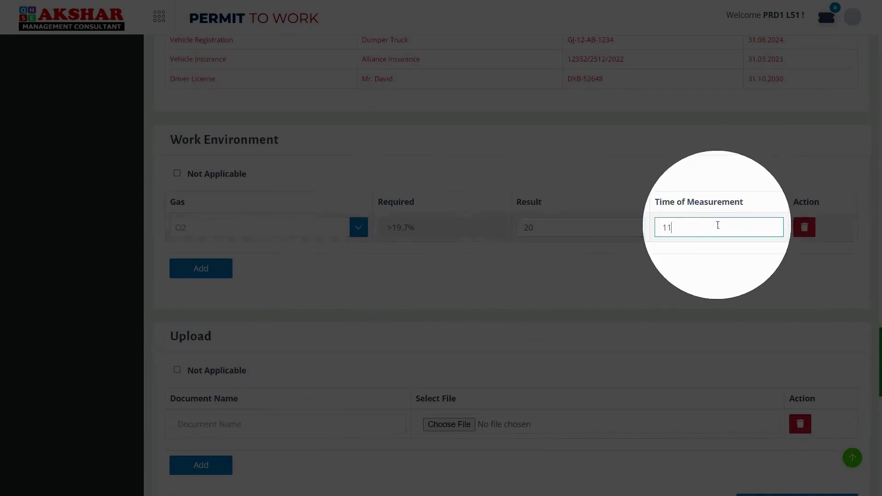
Attach the file jsa.xlsx from the PTW folder in the Upload section under the document name JSA.
scroll(197, 334, "down", 1)
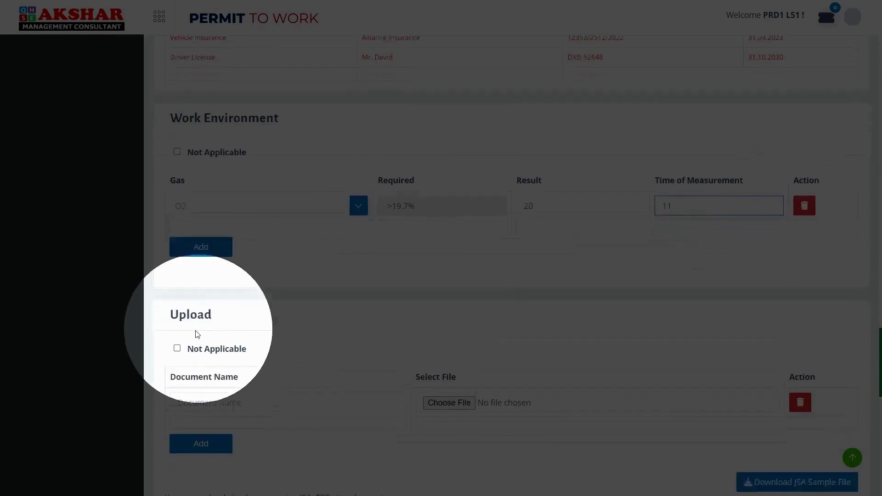
scroll(197, 334, "down", 2)
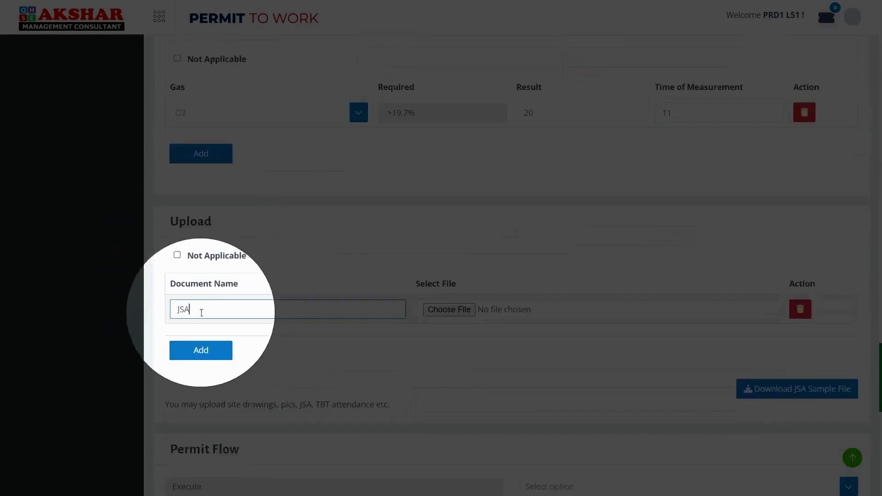
left_click(446, 310)
left_click(121, 85)
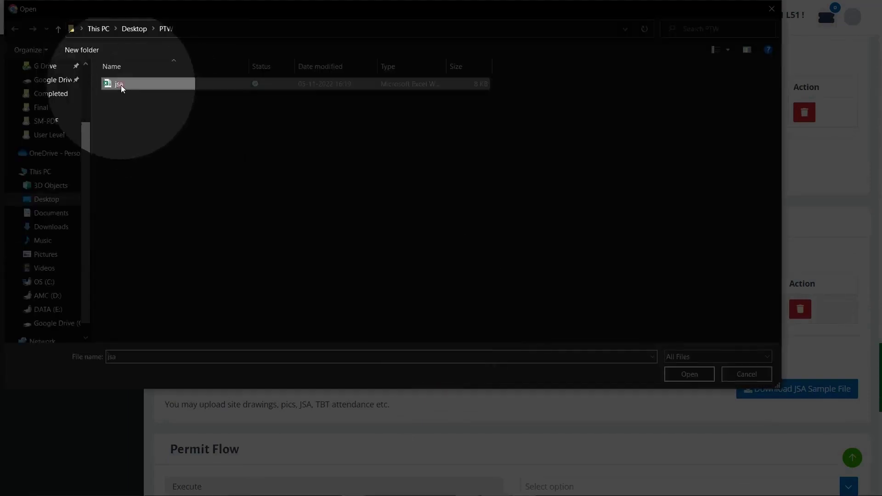
left_click(678, 375)
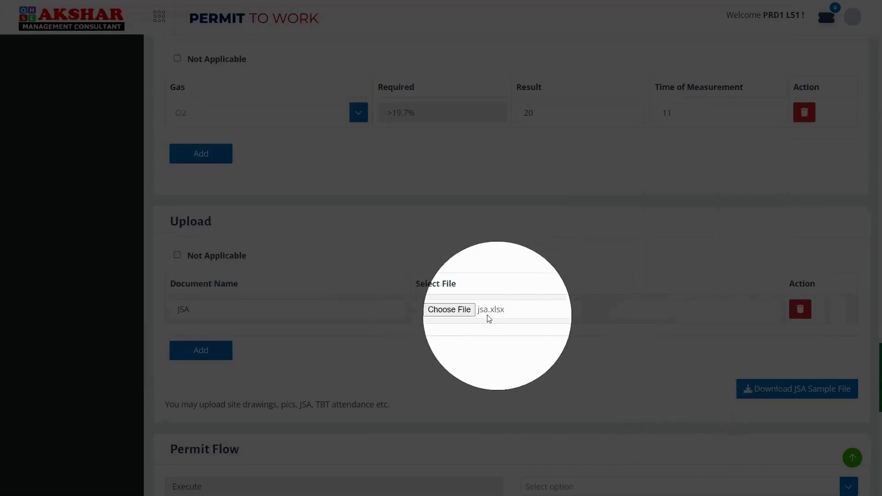
Assign MECH L4 to Execute and PRD1 L51 to Close in the Permit Flow, and enter the remark Motor Pump Work.
scroll(404, 334, "down", 5)
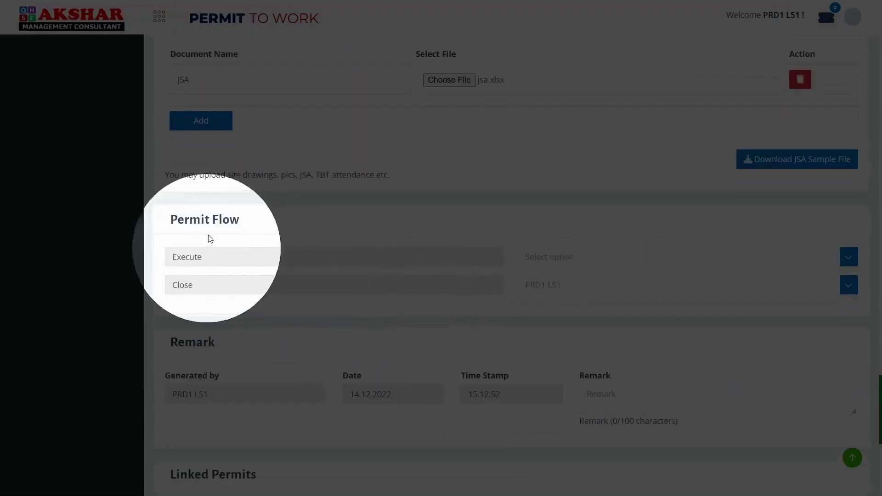
left_click(554, 257)
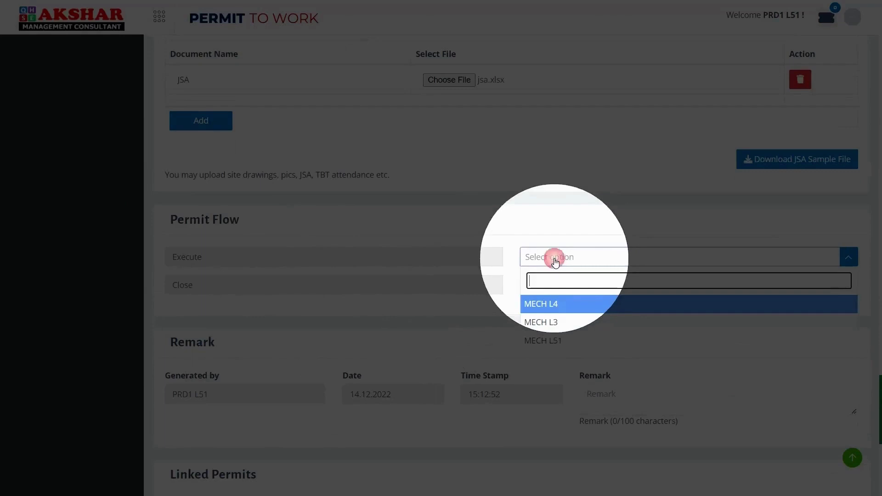
left_click(543, 304)
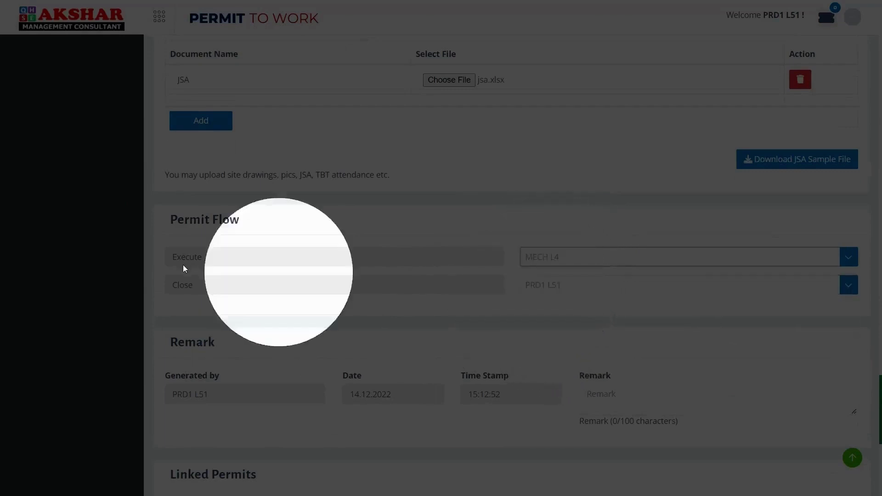
left_click(548, 286)
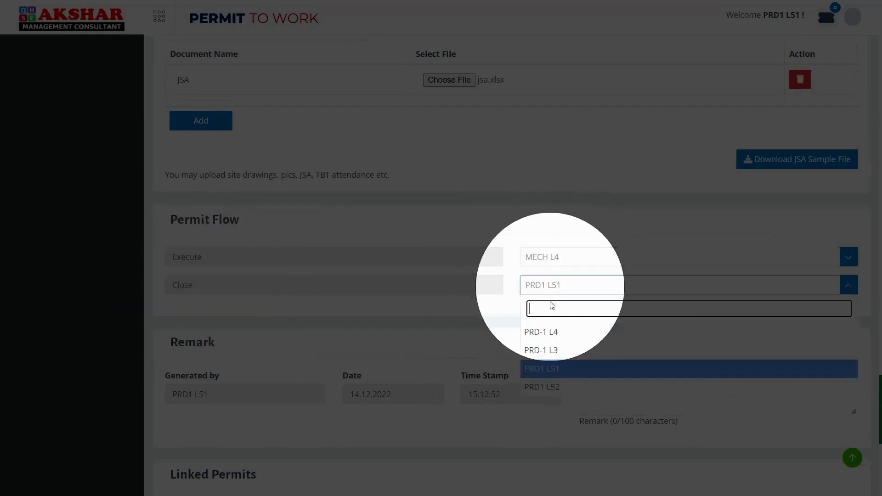
left_click(554, 368)
scroll(528, 320, "down", 1)
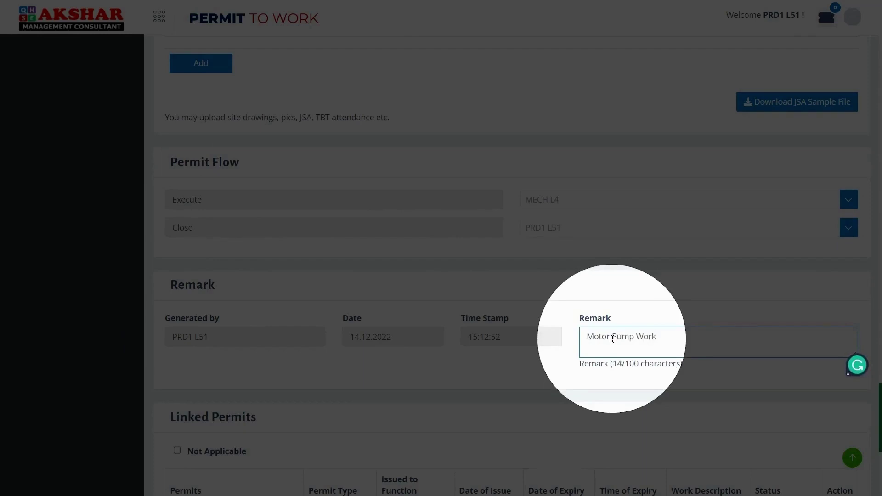
Select PT-2210-00001 as the linked permit and save the permit as a draft.
scroll(429, 270, "down", 2)
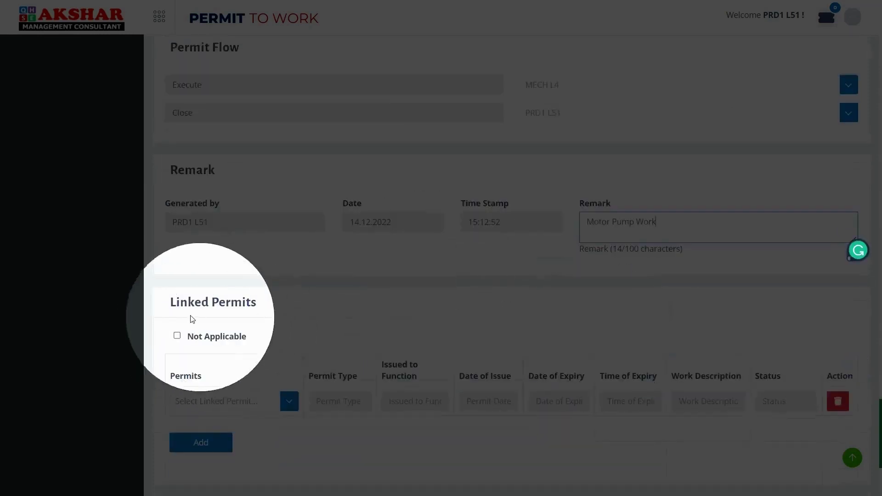
left_click(289, 402)
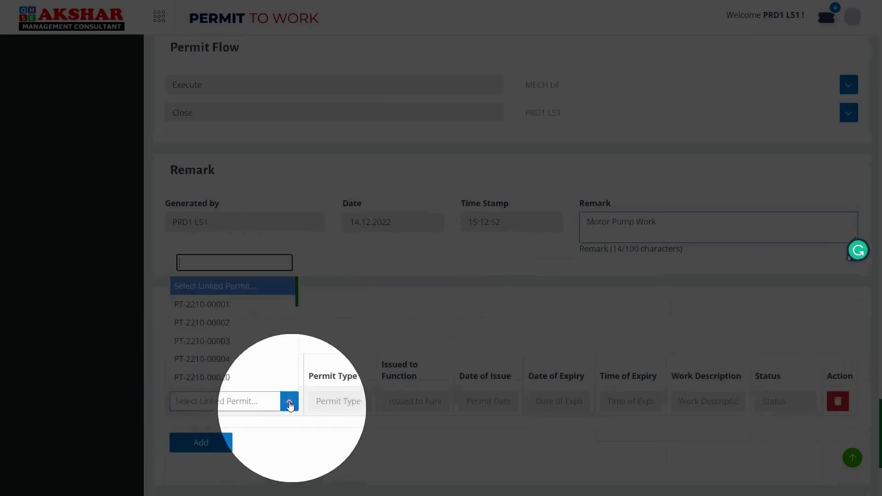
left_click(219, 305)
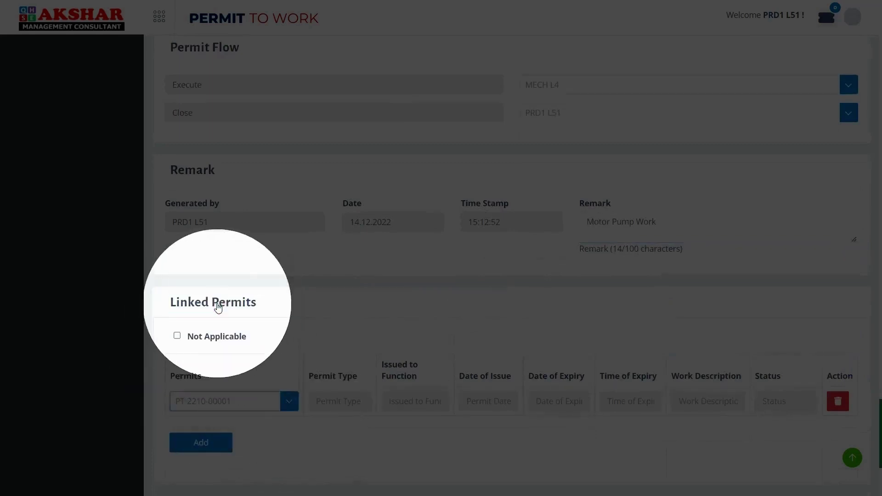
scroll(371, 355, "down", 4)
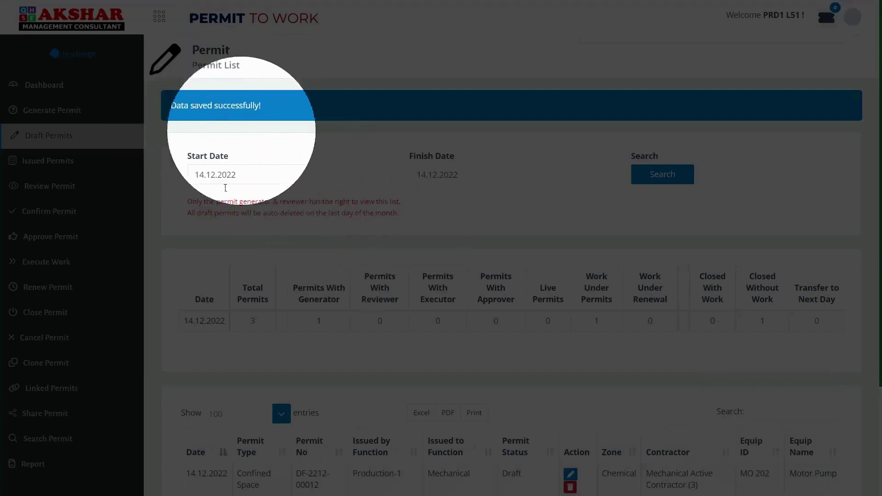
Examine the permit summary by date and the permit number of the Confined Space draft in the permit list.
left_click_drag(183, 321, 248, 319)
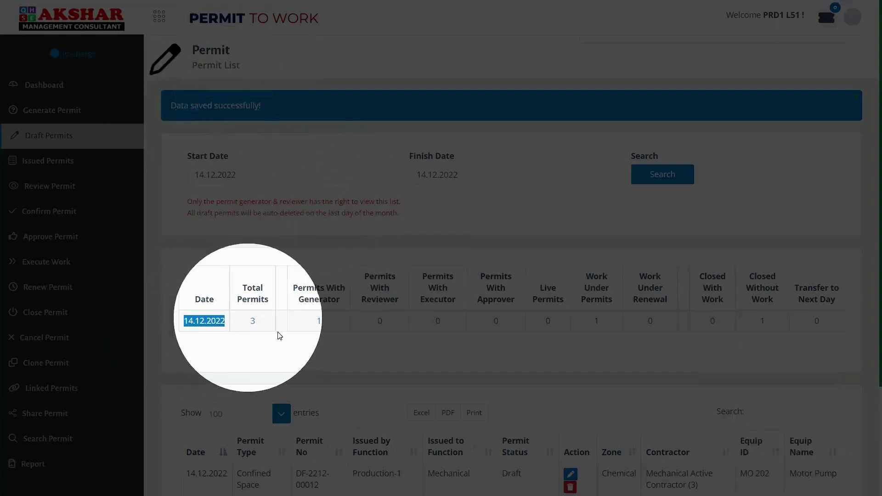
scroll(319, 330, "down", 3)
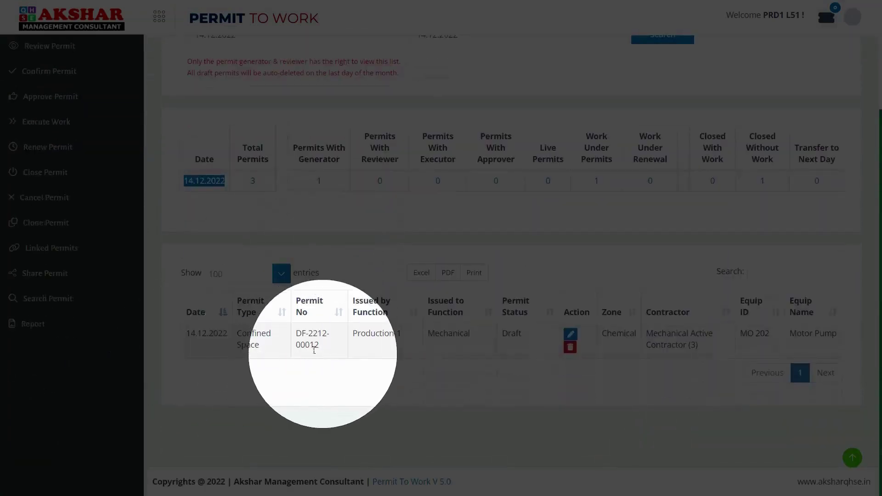
left_click_drag(296, 333, 327, 350)
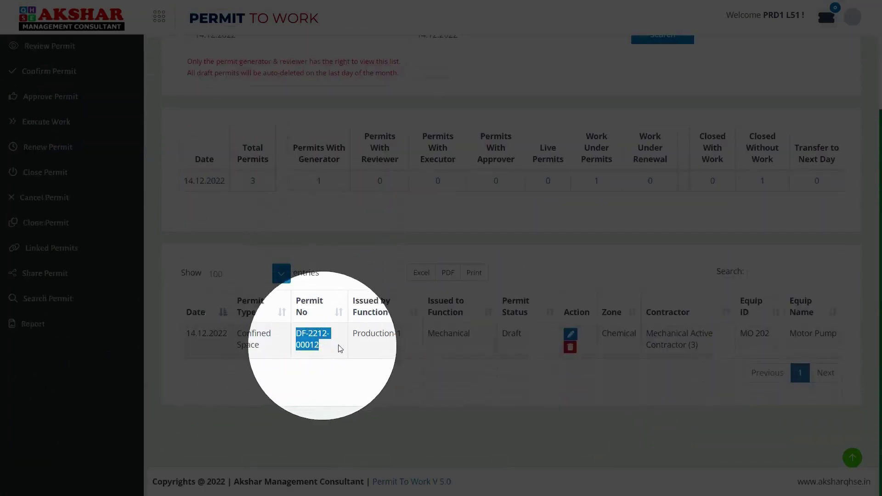